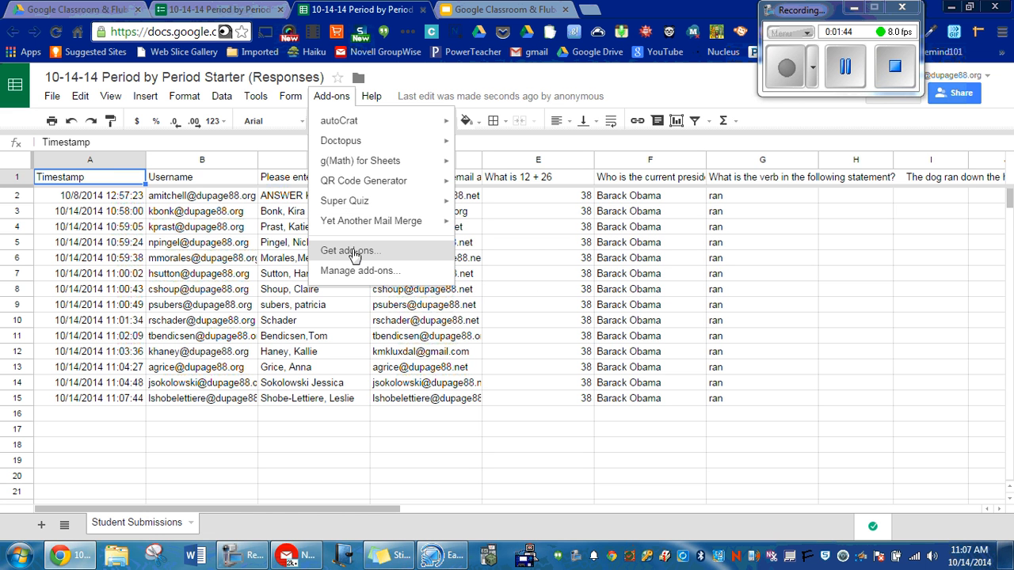
Install the Flubaroo add-on, accept its requested permissions and dismiss its introductory notice.
click(350, 251)
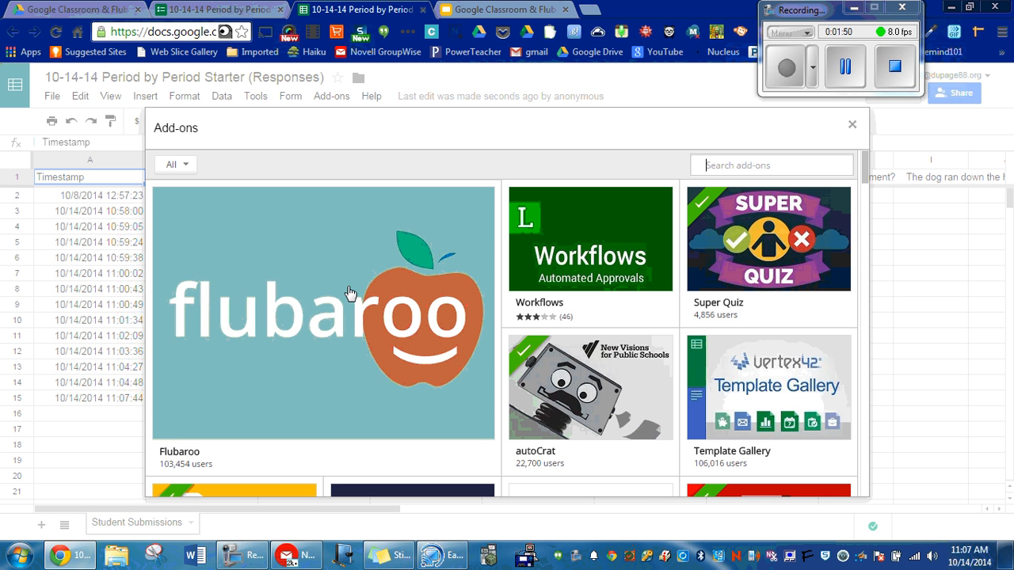
mouse_move(349, 351)
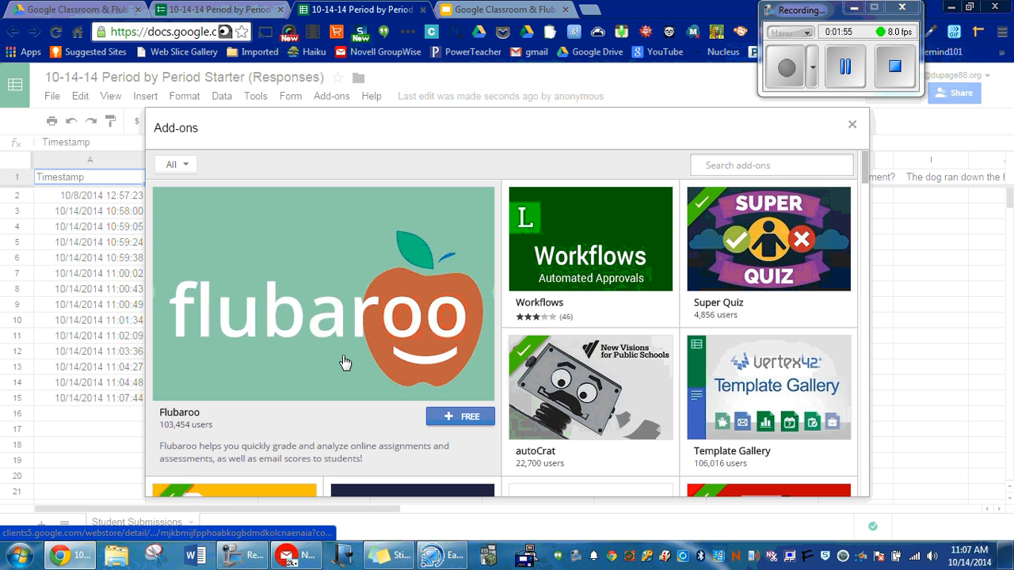
click(454, 418)
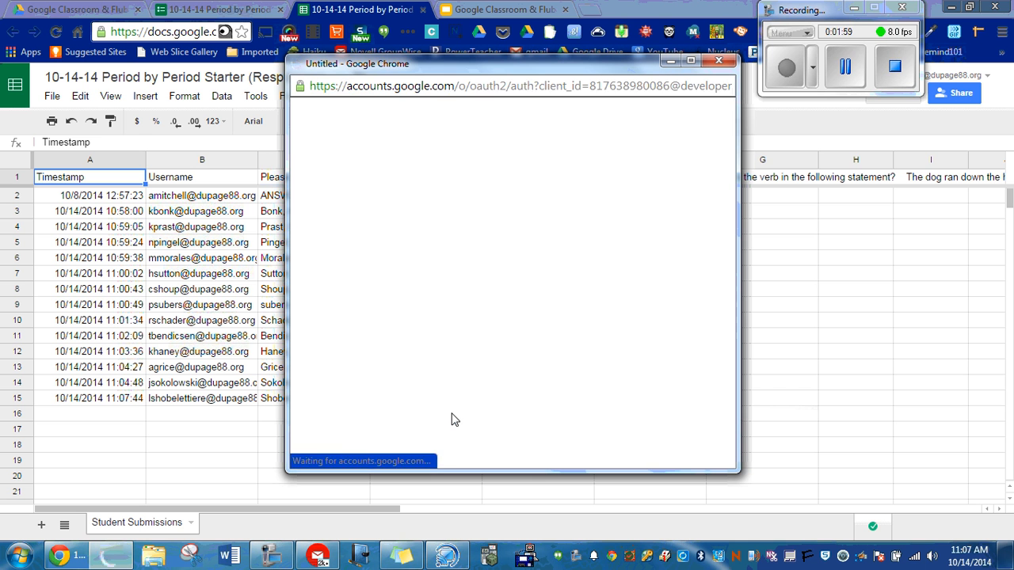
scroll(535, 323, down, 3)
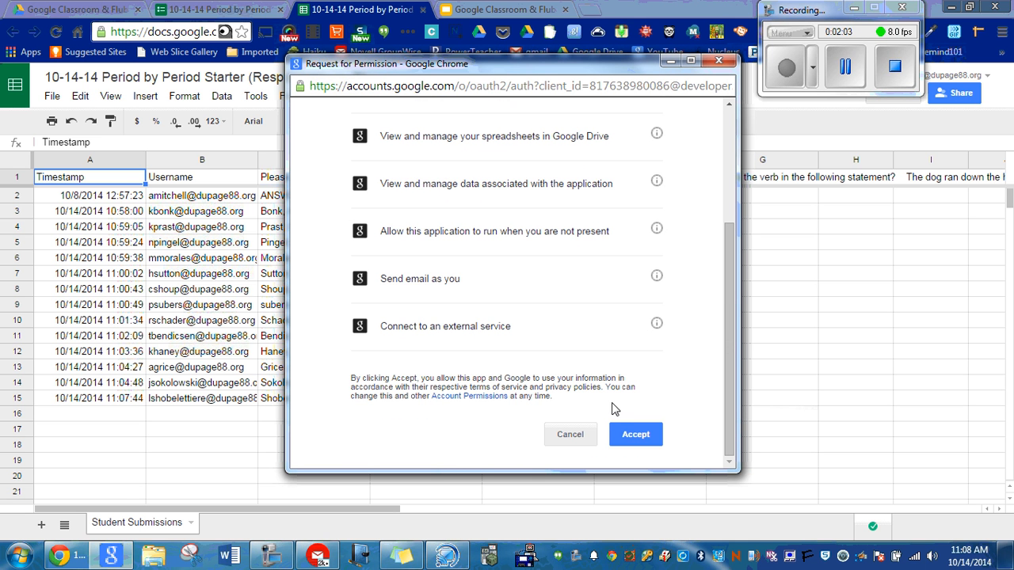
click(625, 438)
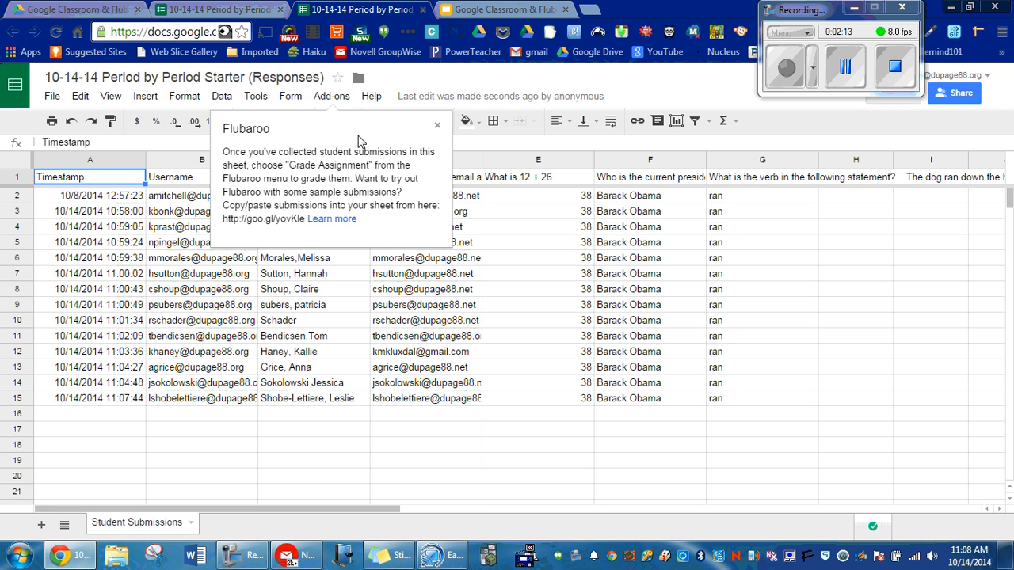
click(436, 125)
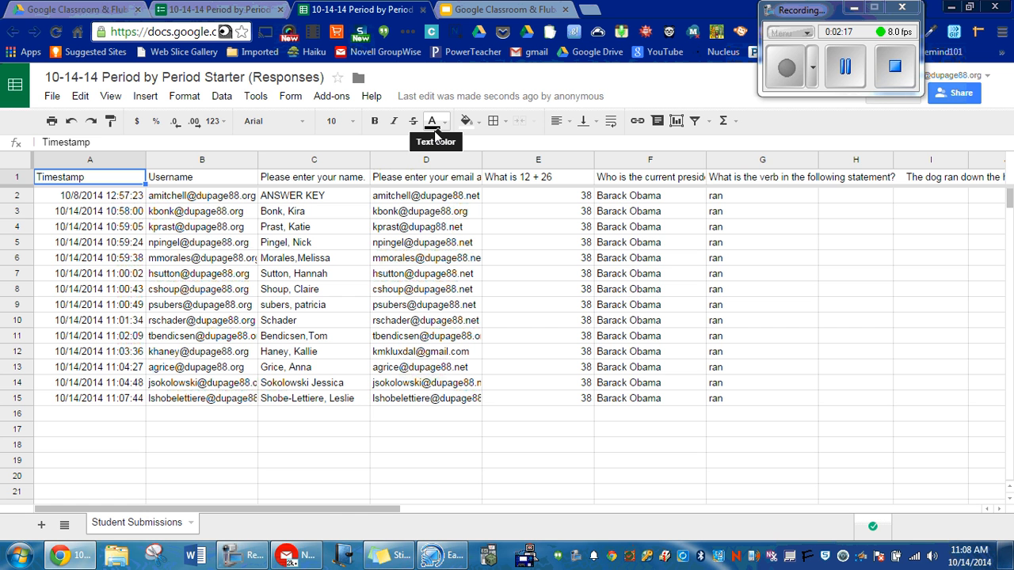
Start grading the assignment with Flubaroo, set the name question to Identifies Student, and keep 1 Point for each quiz question.
click(329, 98)
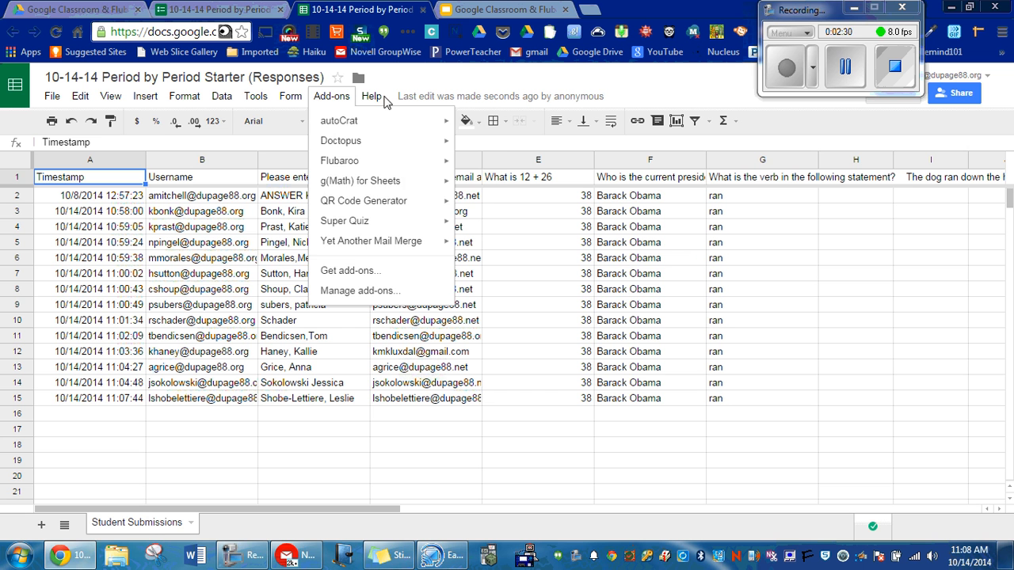
click(850, 83)
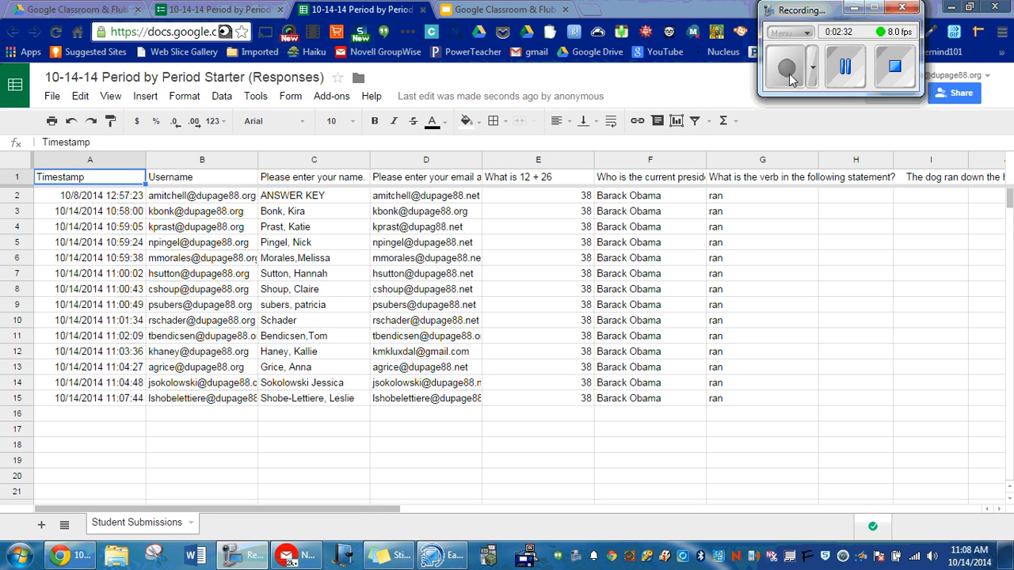
click(325, 102)
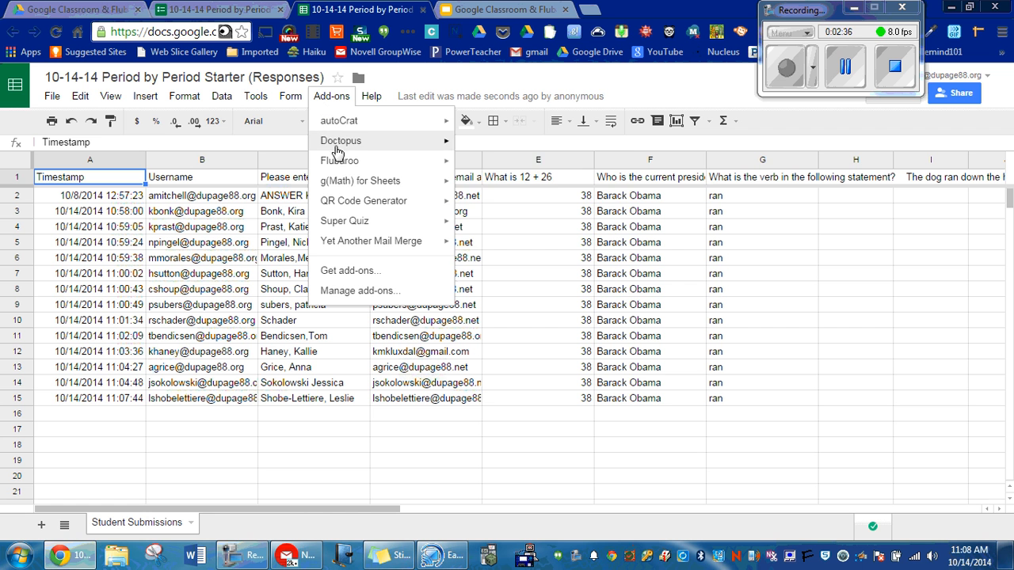
mouse_move(345, 168)
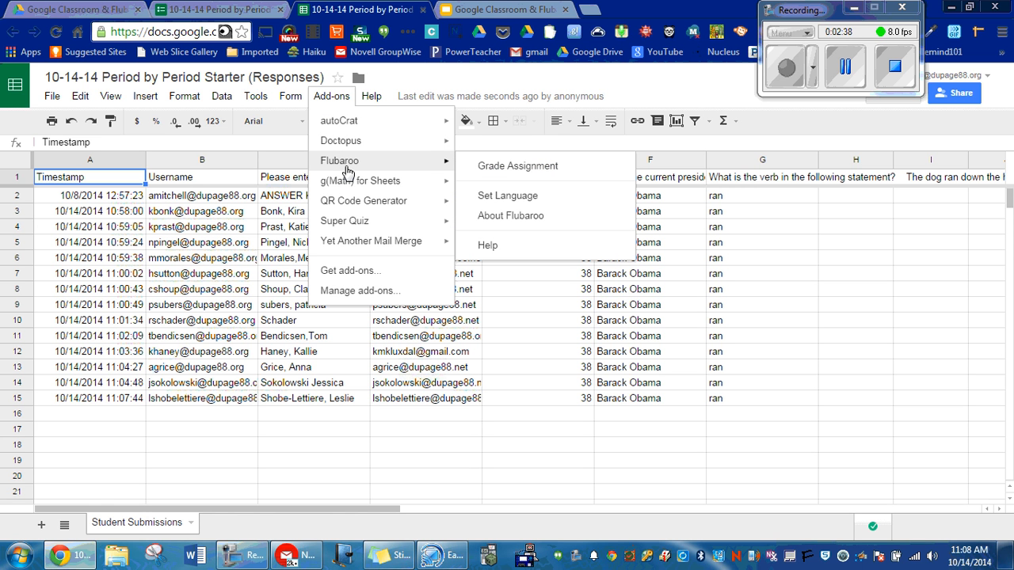
click(502, 168)
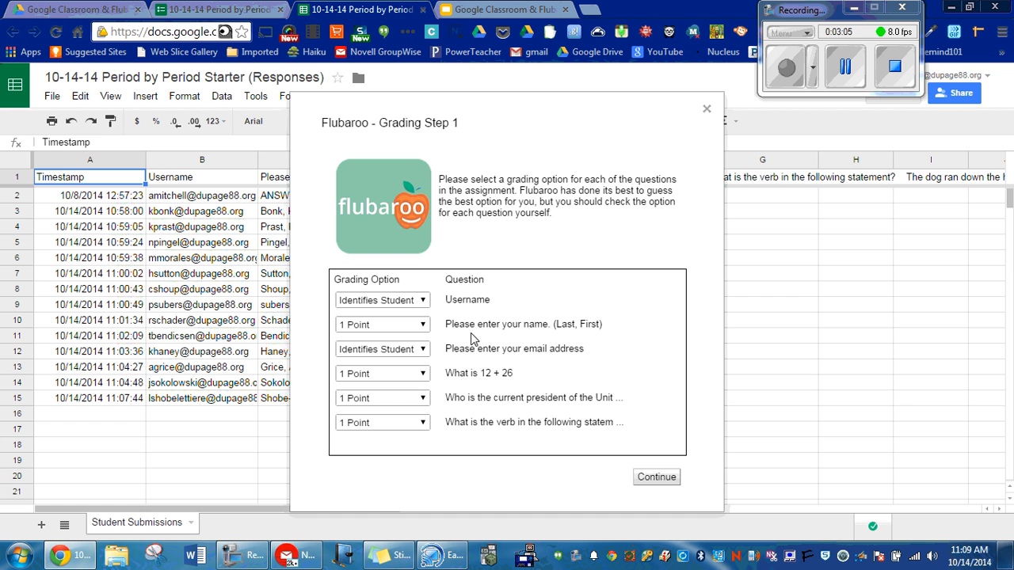
click(399, 328)
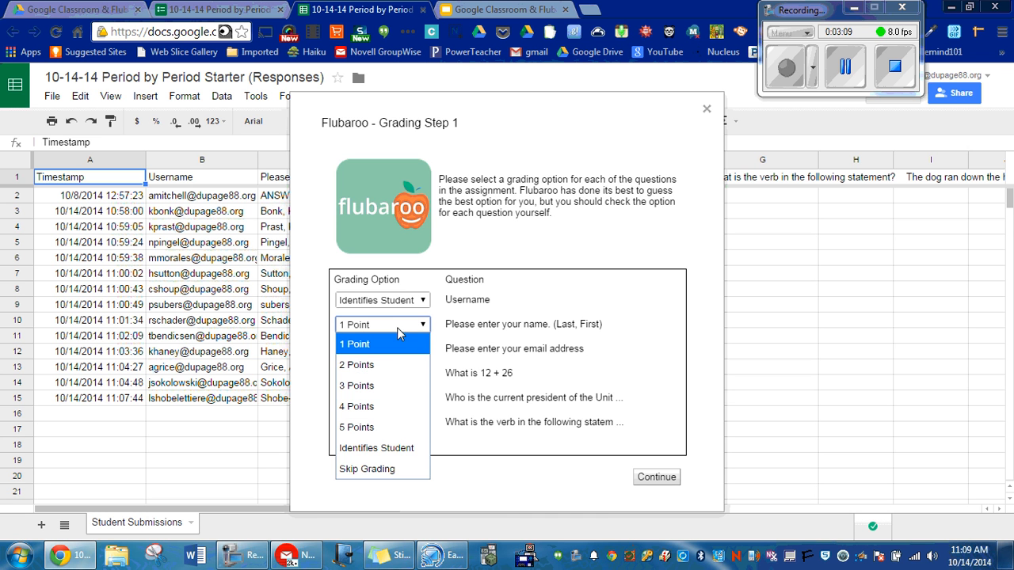
click(389, 448)
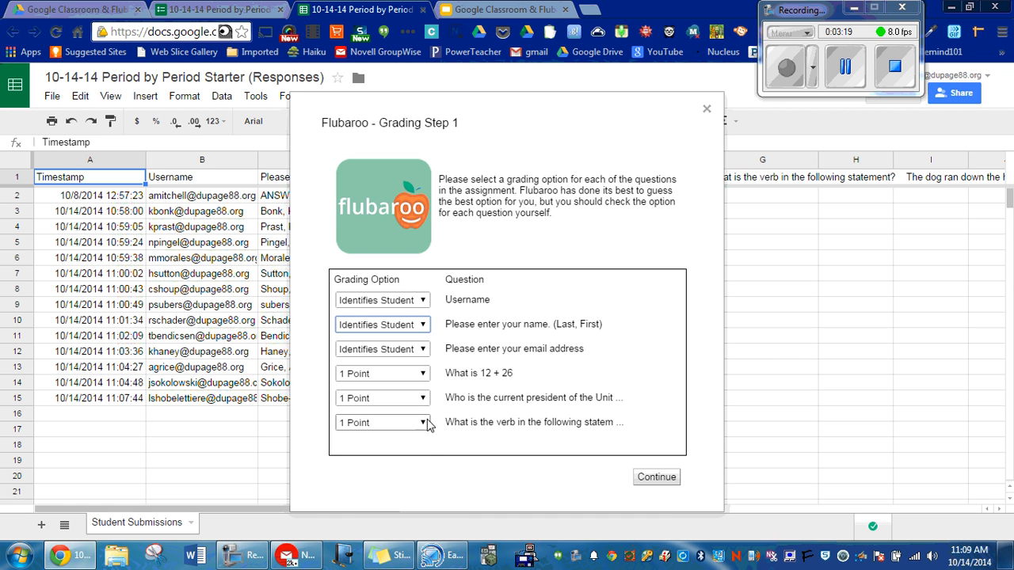
click(424, 376)
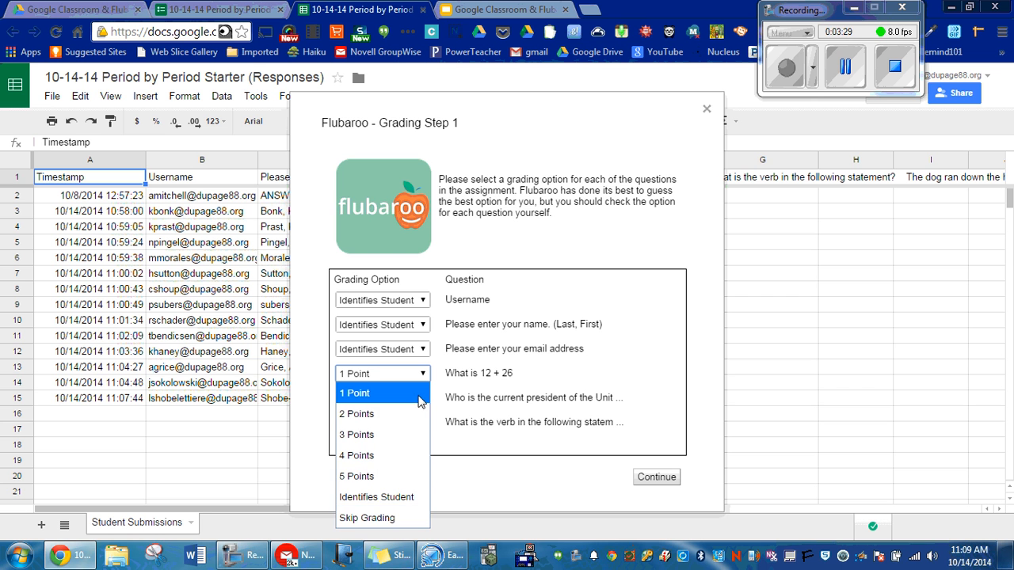
click(439, 371)
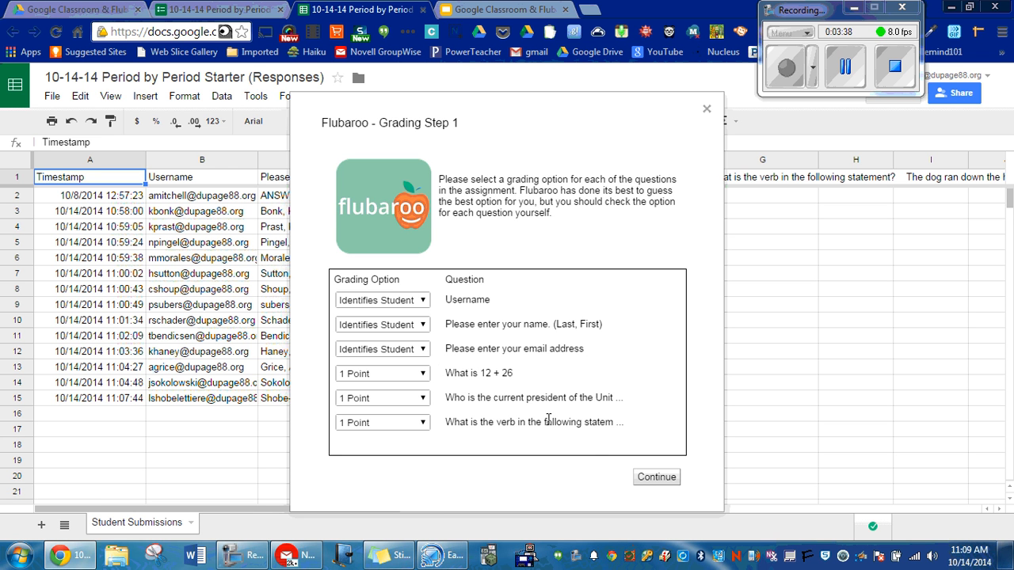
click(647, 479)
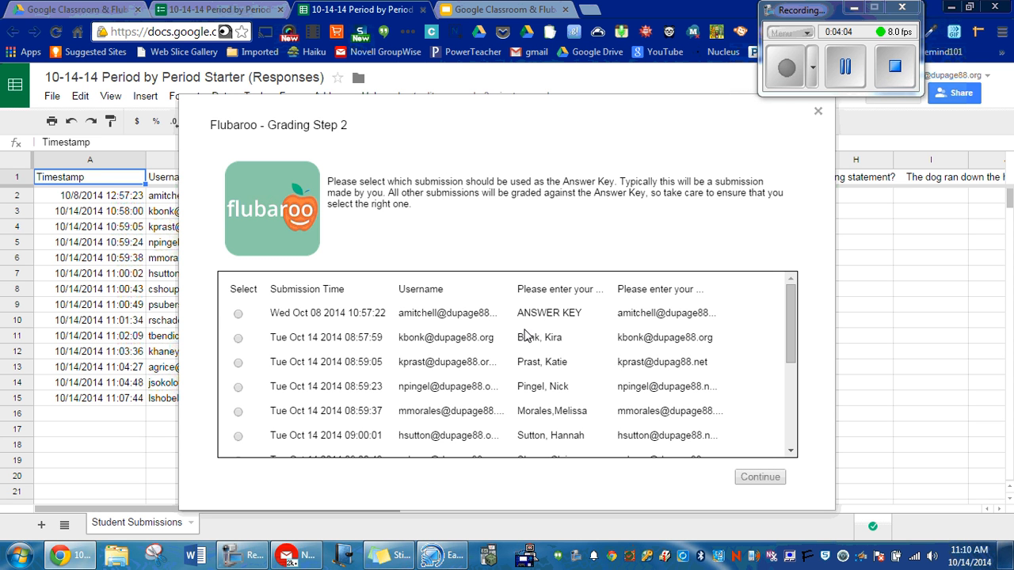
Grade the submissions using the ANSWER KEY entry as the answer key, and close the completion notice.
click(239, 315)
click(762, 480)
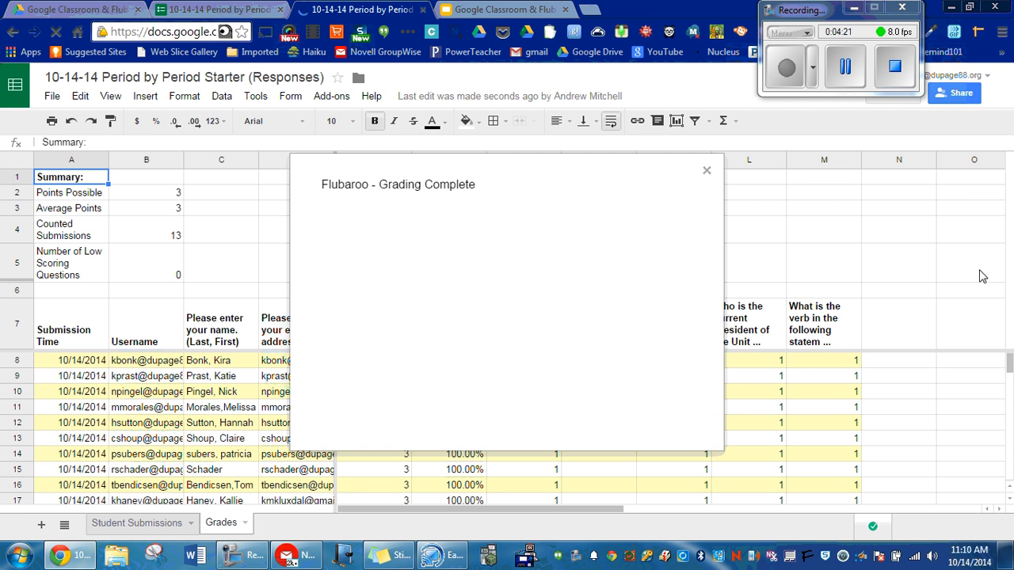
click(707, 170)
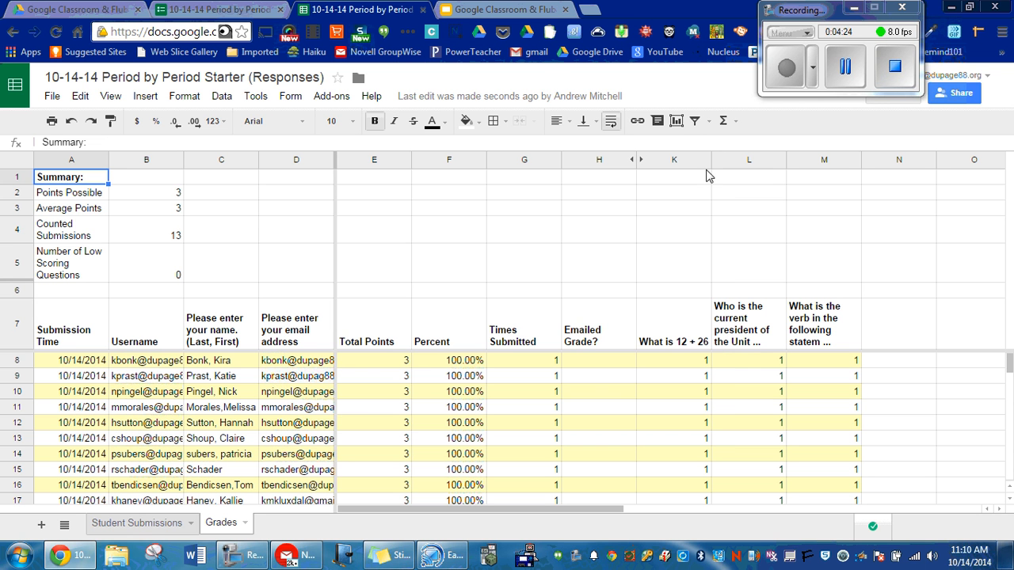
Review the original responses in the Student Submissions sheet, then examine the graded results in the Grades sheet.
click(141, 527)
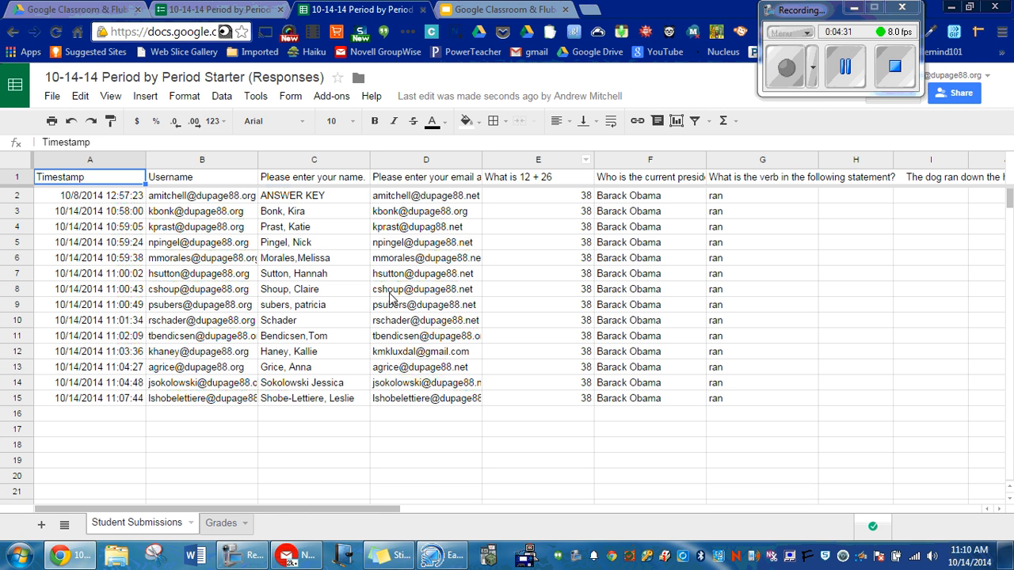
click(223, 526)
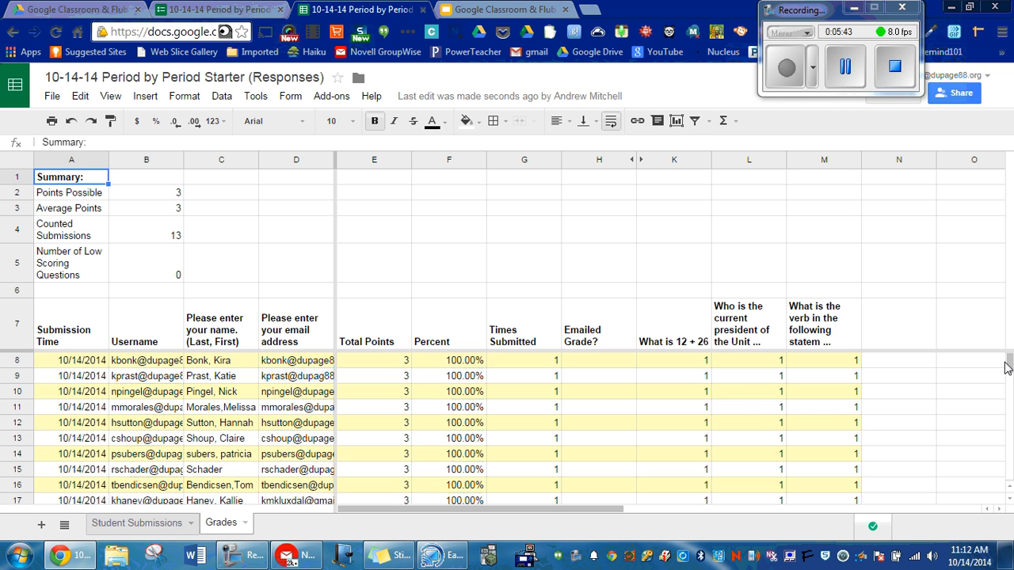
drag(1008, 365, 1010, 355)
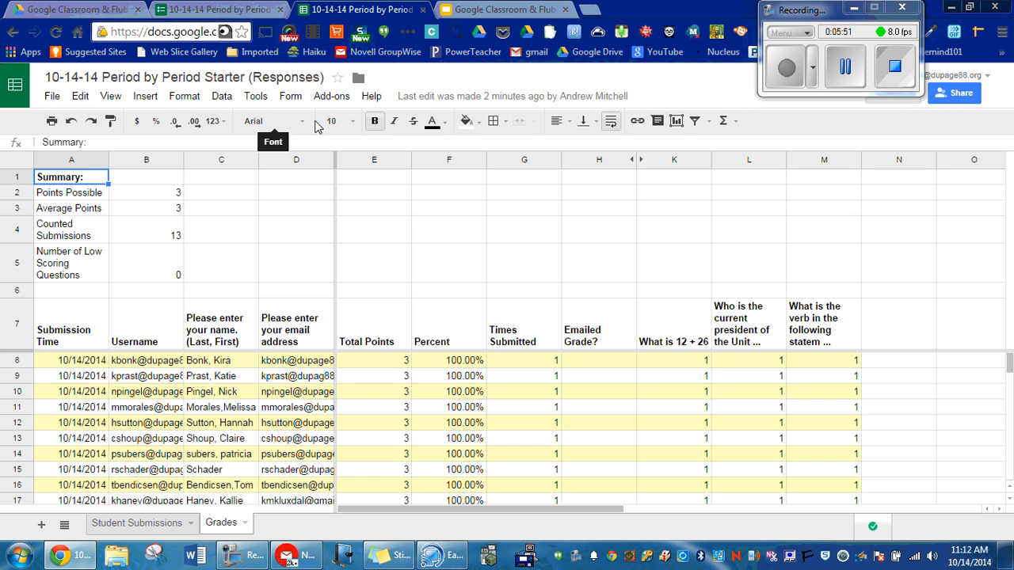
Have Flubaroo show the student feedback column in the Grades sheet for editing.
click(333, 97)
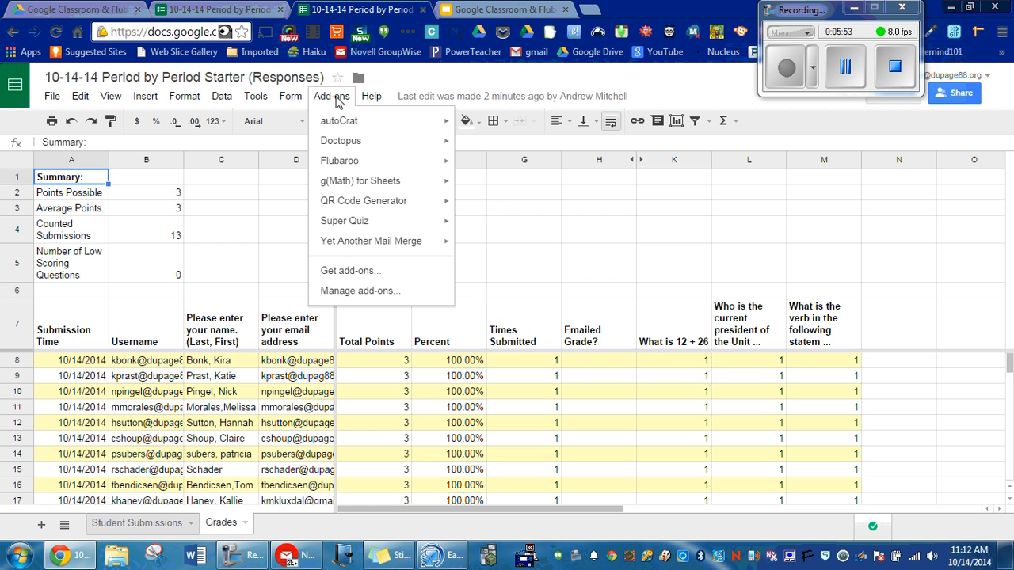
mouse_move(343, 164)
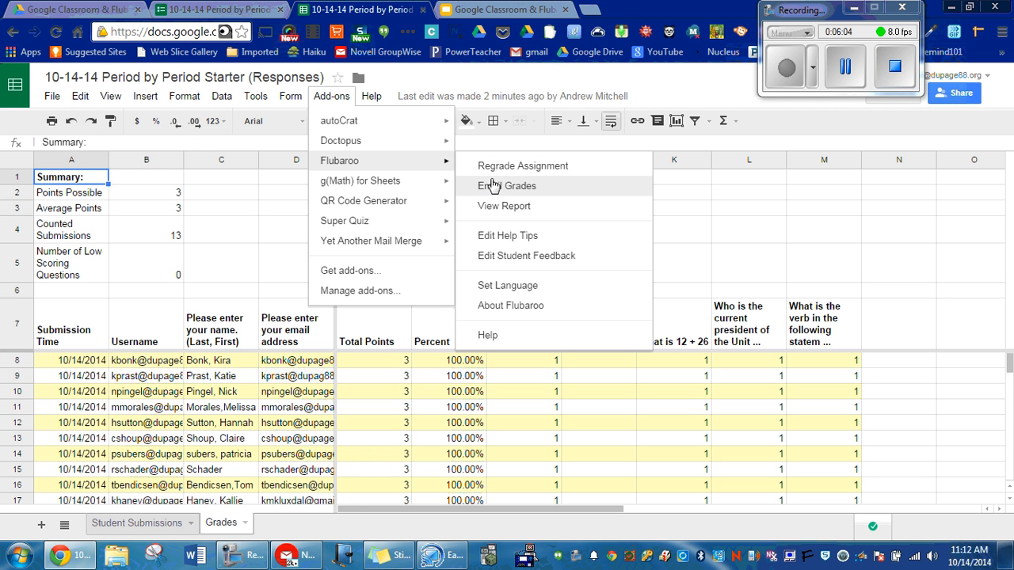
click(503, 256)
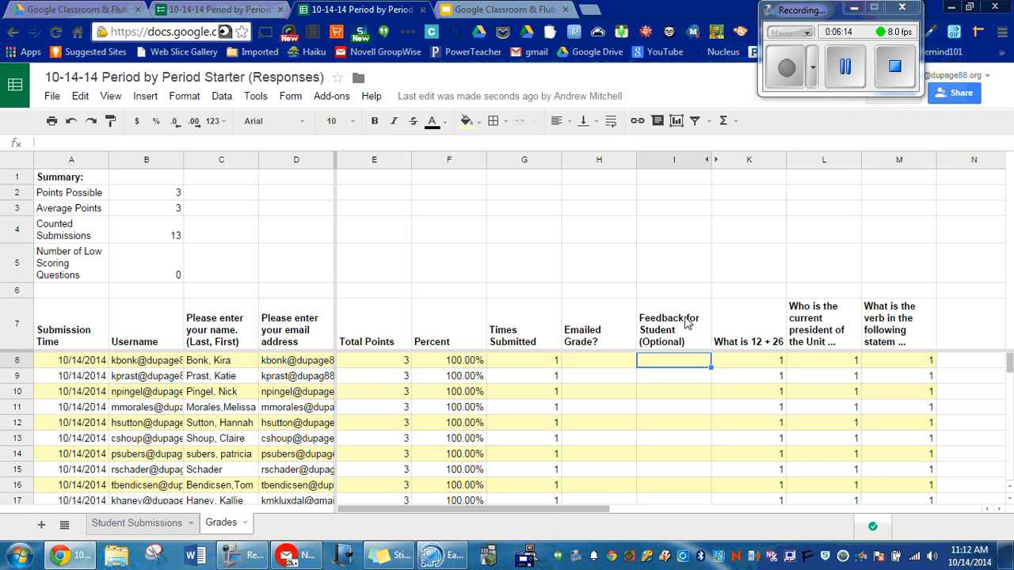
Enter the student feedback "Great job. Much improved from last time!" in row 9 and "Great job!" in row 14.
click(674, 373)
text(Great j)
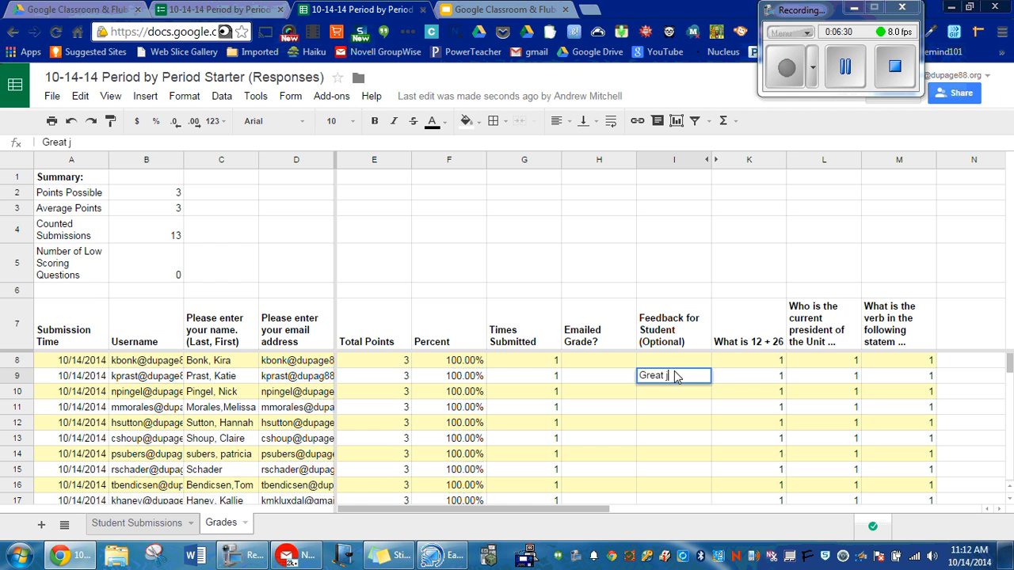
text(ob.  Much improv)
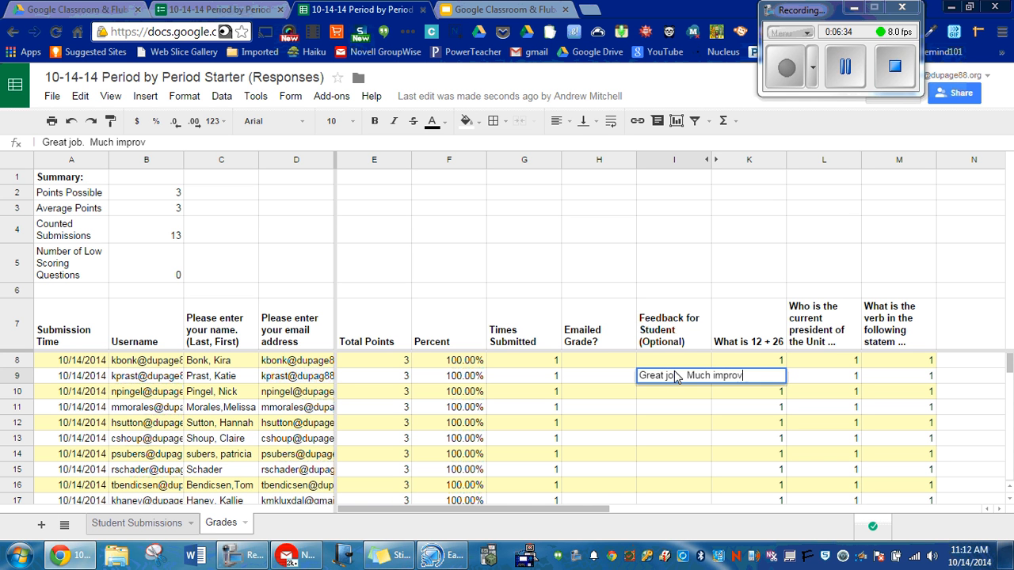
text(ed from last time!)
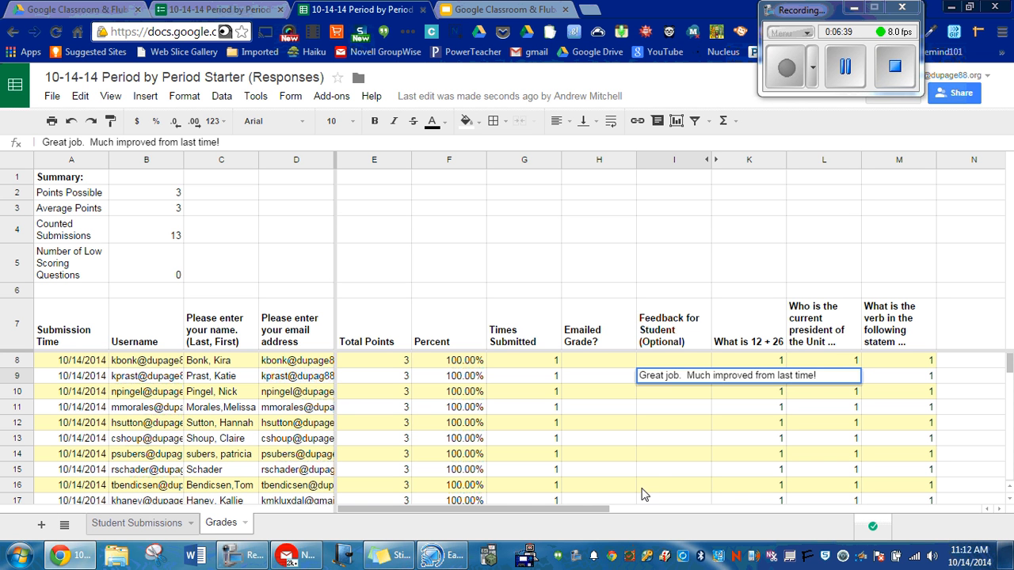
click(655, 463)
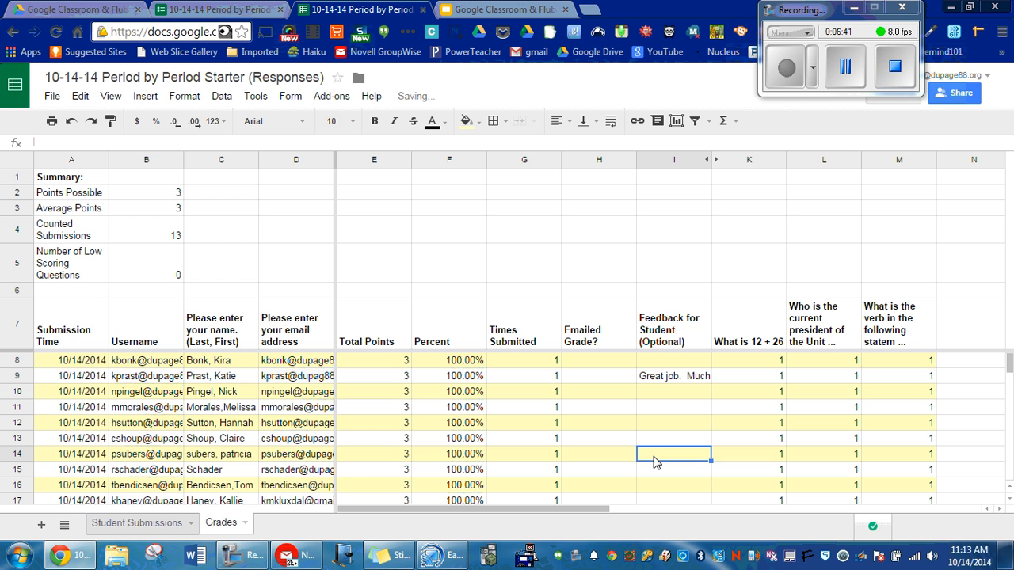
text(Great )
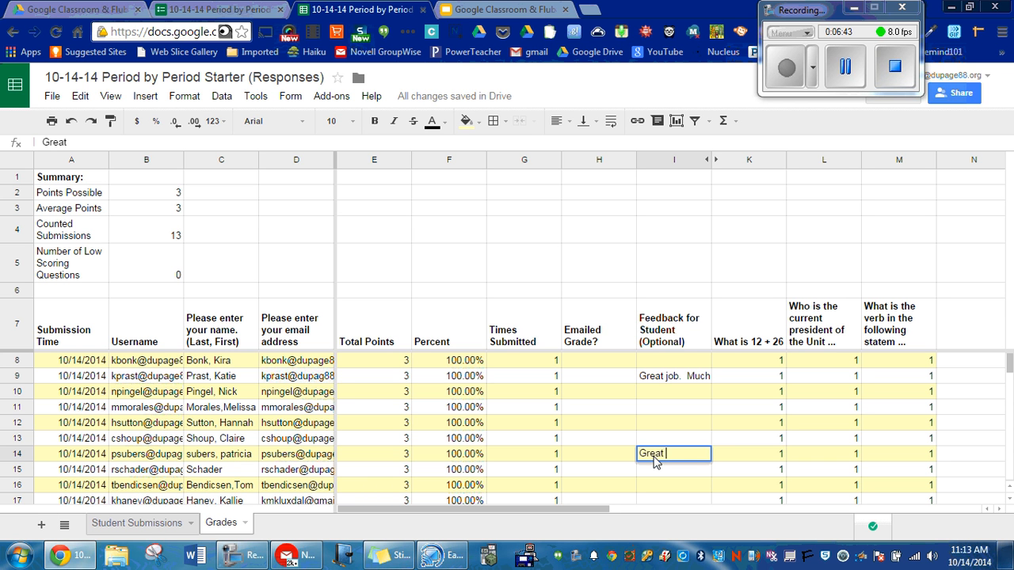
text(job!)
click(690, 426)
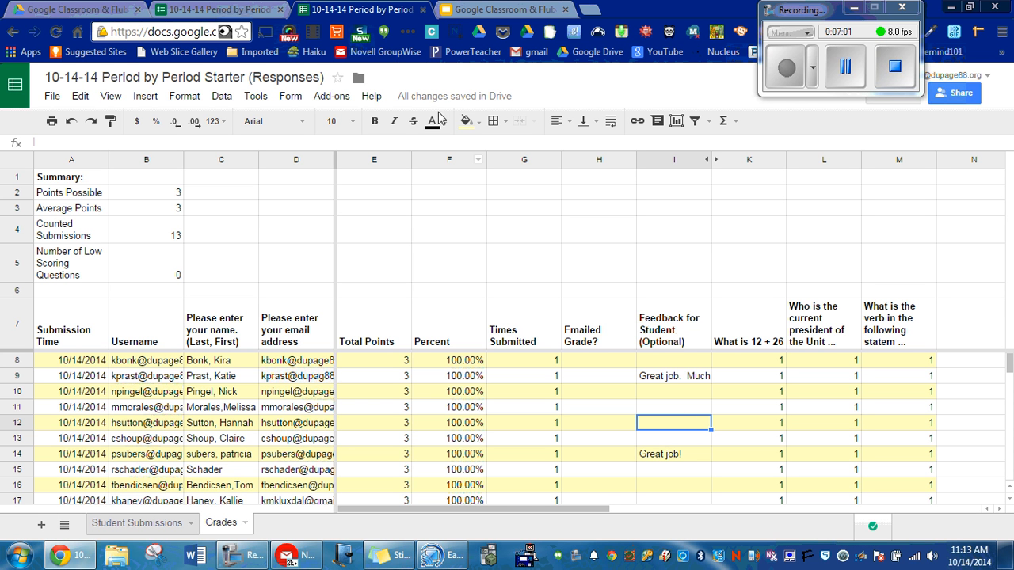
Email the grades through Flubaroo with the question scores, the answer key and the message "Great job everyone!".
click(333, 98)
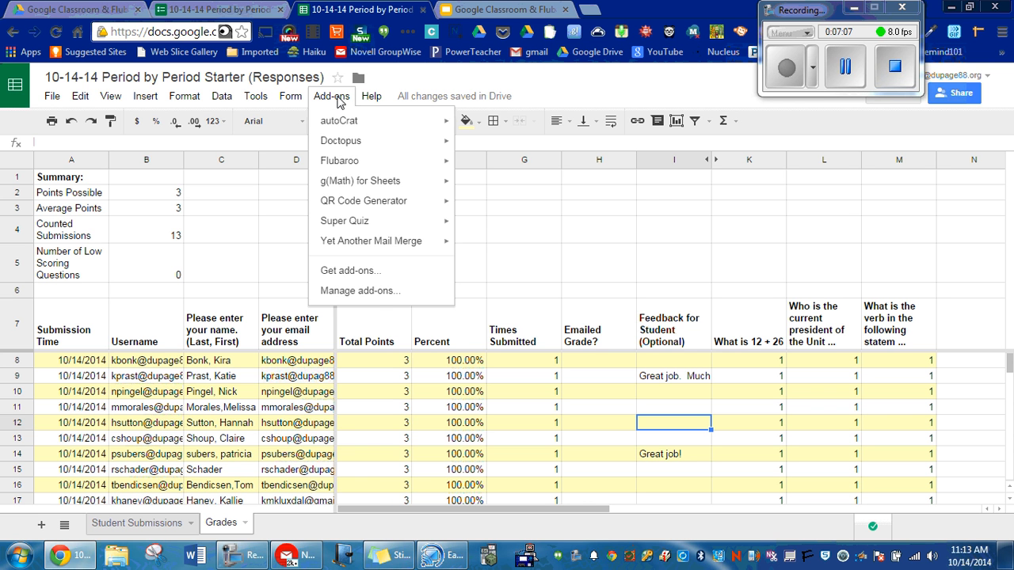
mouse_move(346, 163)
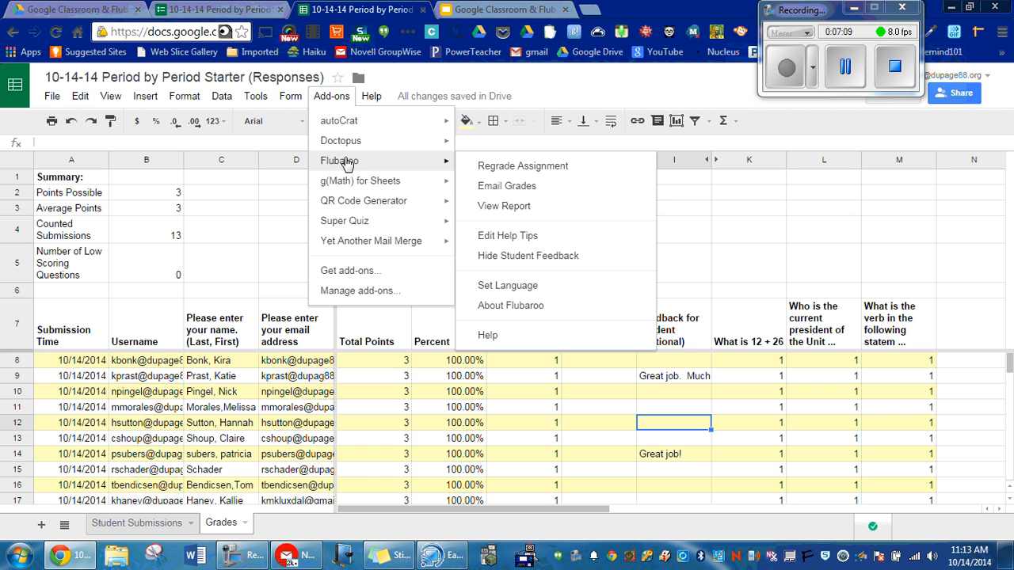
click(508, 188)
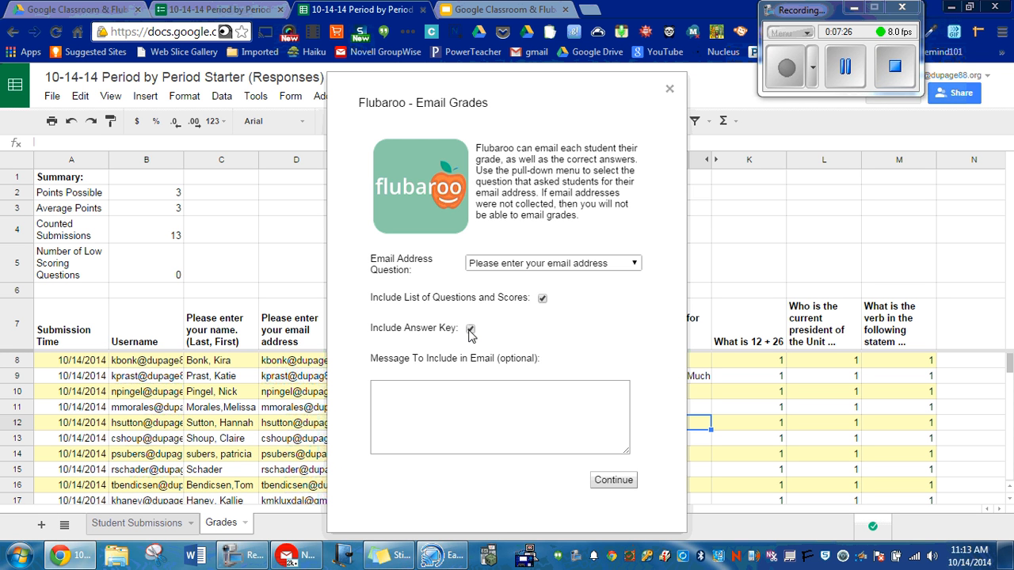
click(464, 394)
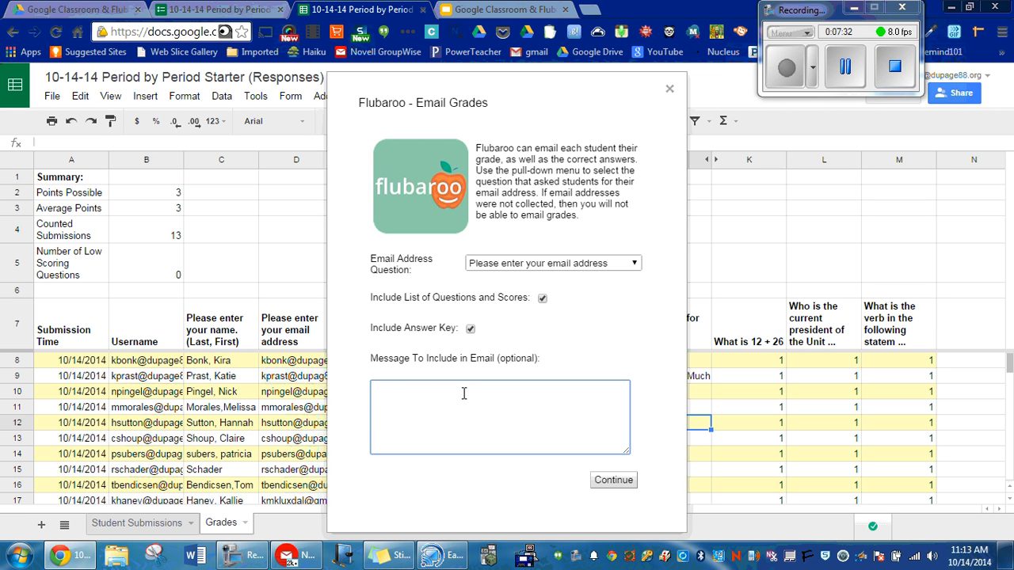
text(Great job everyone!)
click(610, 482)
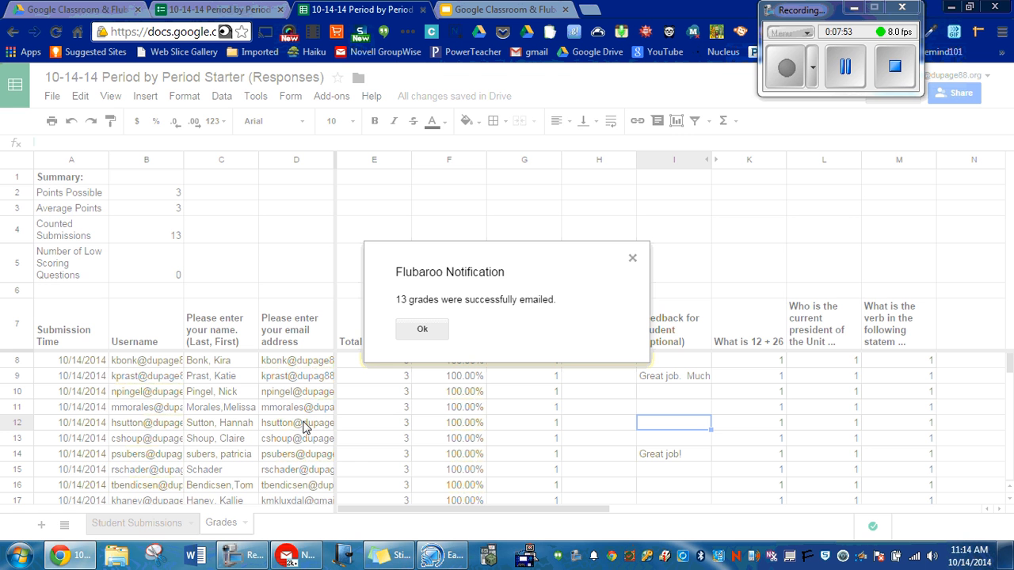
click(422, 330)
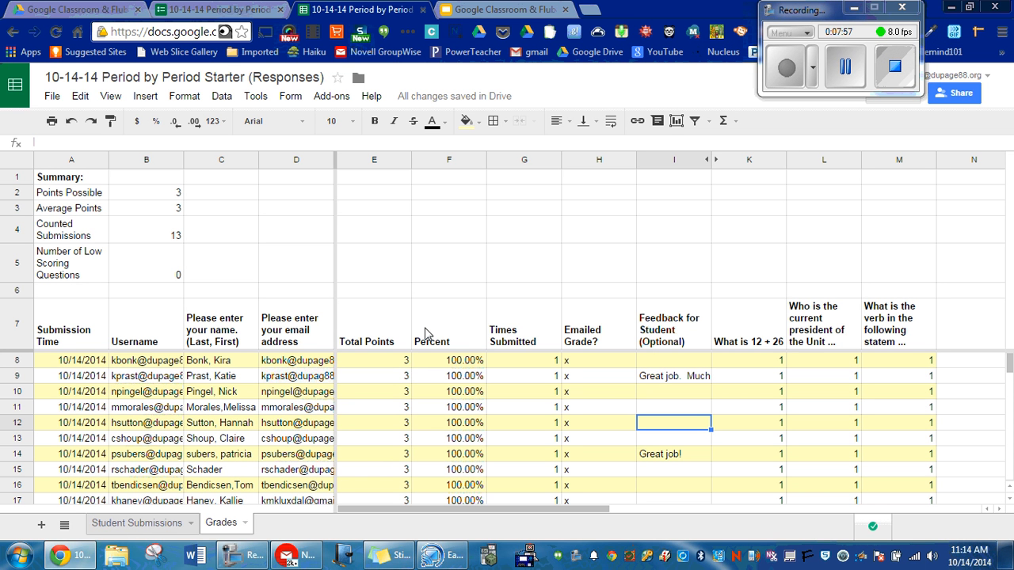
Check the login and username collection settings of the Period by Period Starter form, and return to the responses spreadsheet.
click(220, 10)
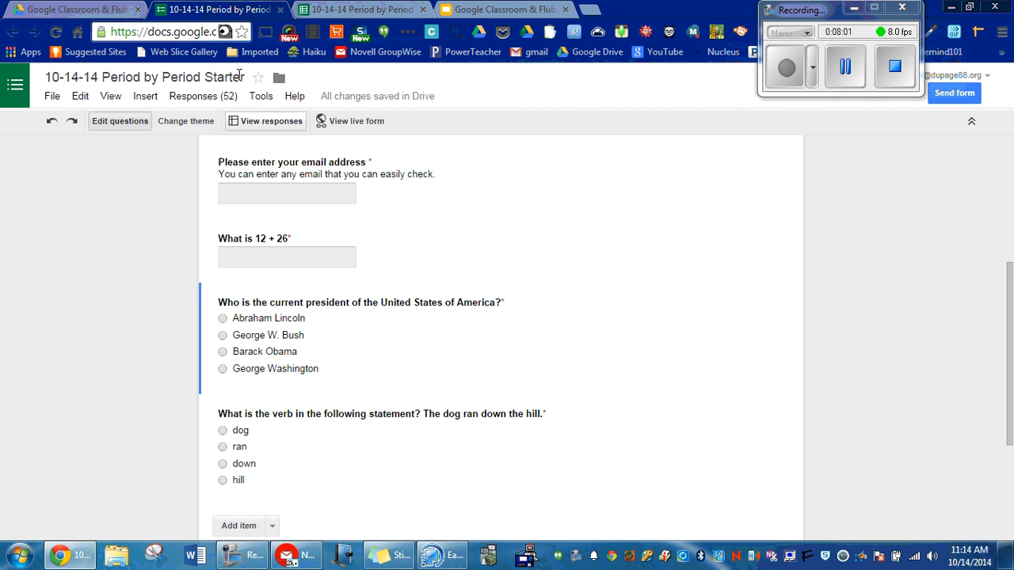
scroll(410, 309, up, 4)
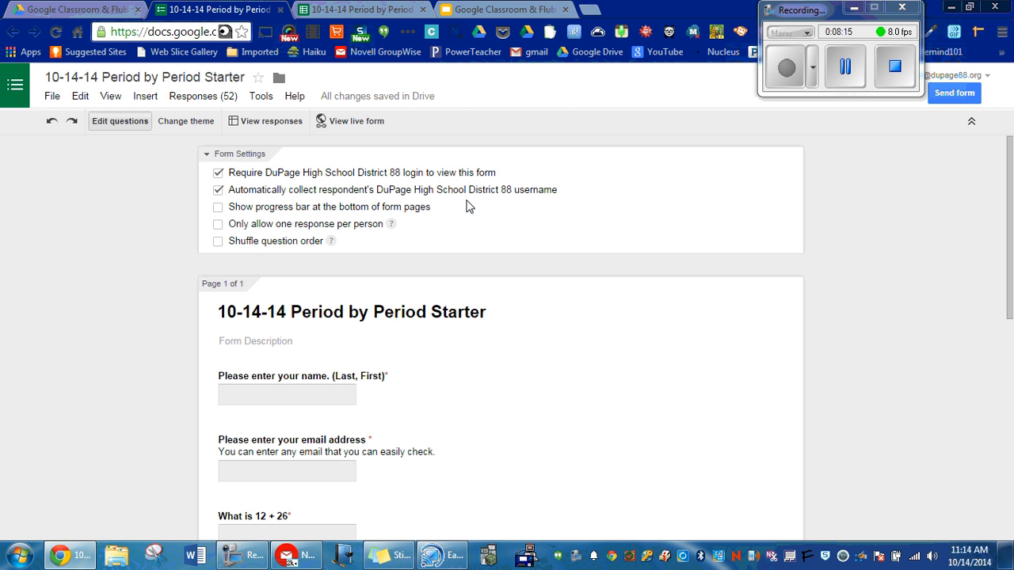
click(363, 11)
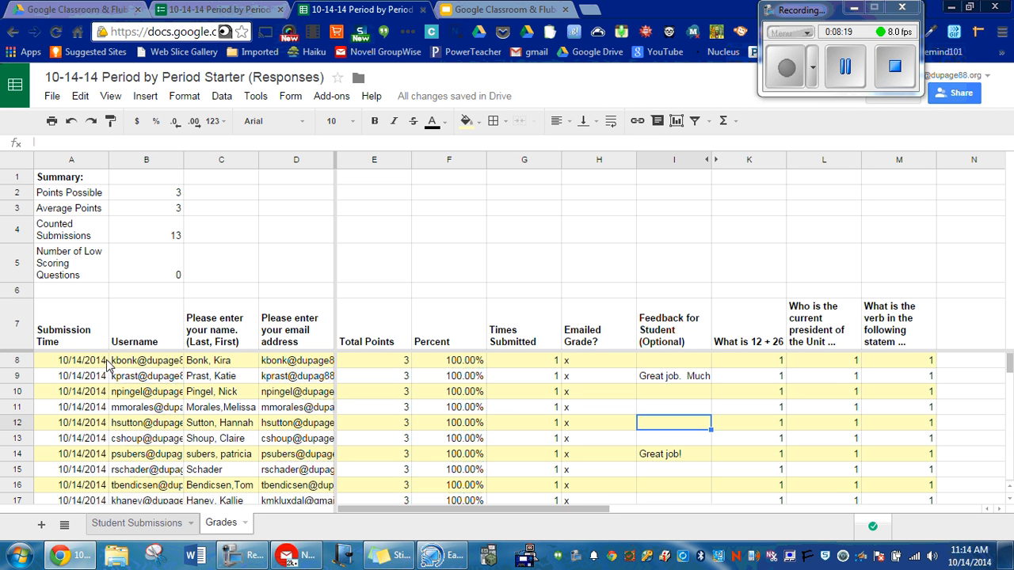